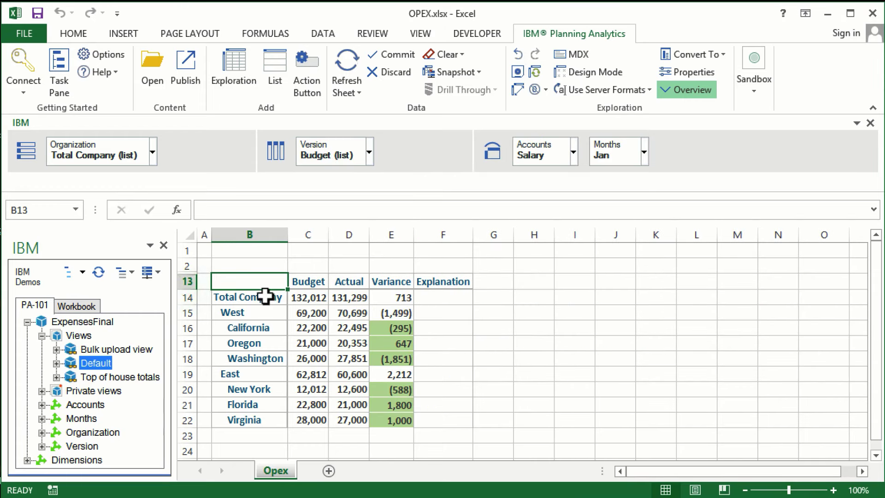
Collapse Total Company to a single row and save the exploration as a view named Analysis
left_click(262, 297)
double_click(262, 297)
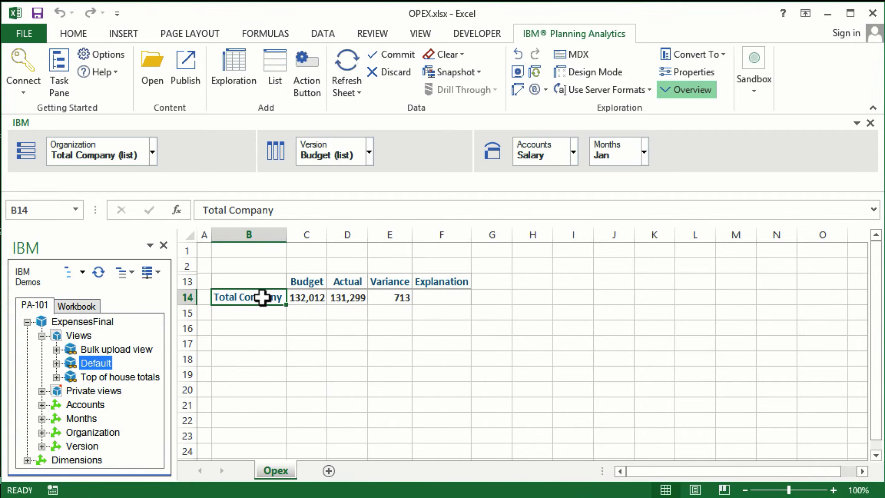
left_click(517, 72)
left_click_drag(367, 239, 322, 234)
type("Analysis")
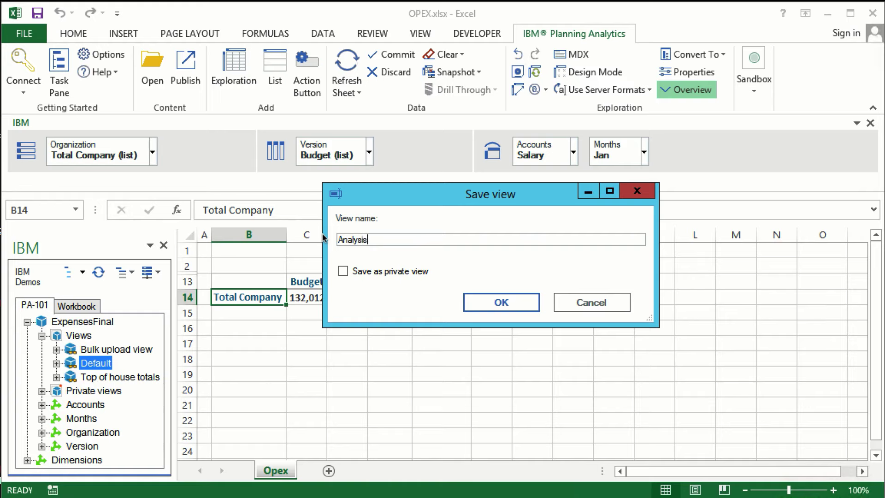
left_click(491, 306)
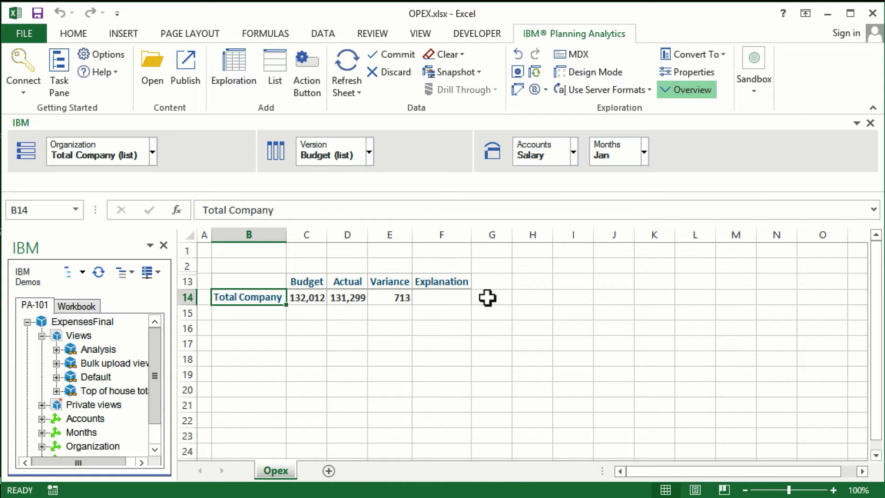
Rearrange the exploration by placing Accounts on the rows and Months on the columns
mouse_move(530, 159)
left_mouse_down()
mouse_move(138, 149)
mouse_move(119, 139)
mouse_move(123, 148)
left_mouse_up()
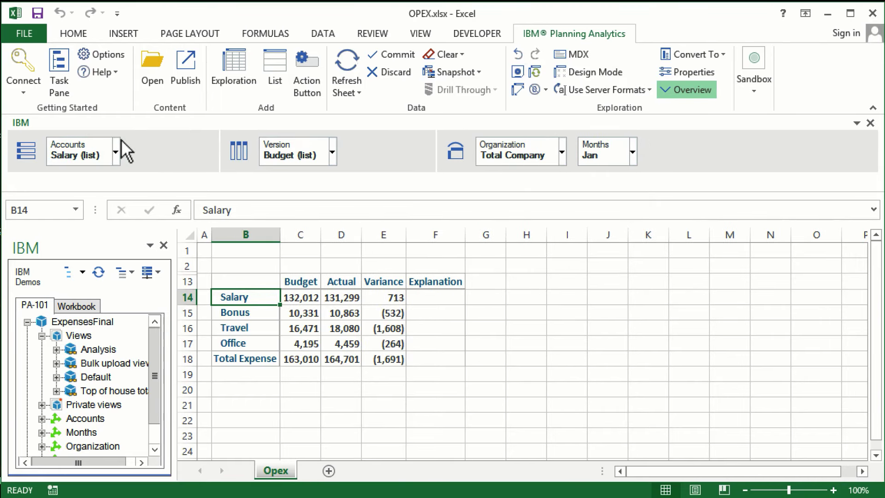
left_click_drag(590, 156, 312, 146)
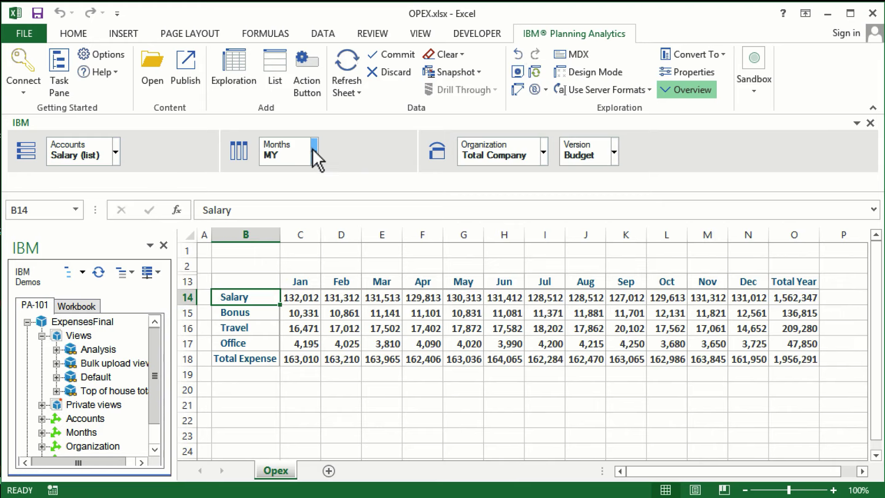
Replace the current Months set with the existing QY set in the set editor and apply it
left_click(314, 152)
left_click(313, 202)
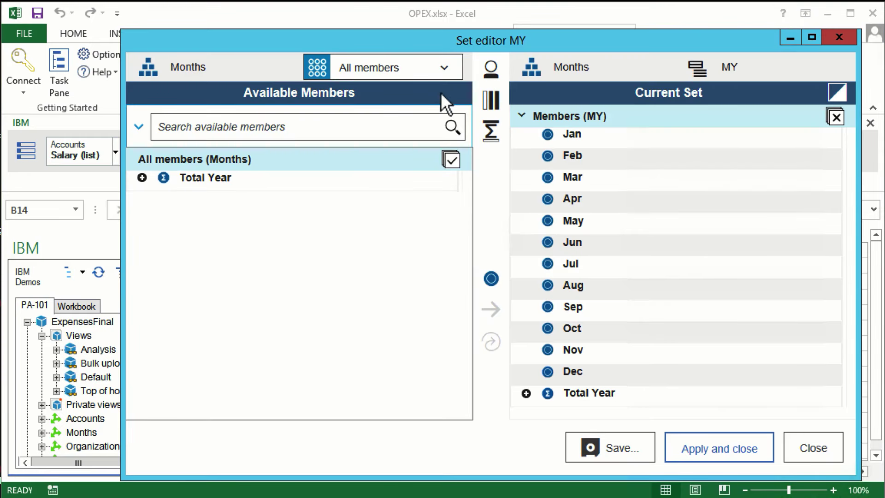
left_click(446, 71)
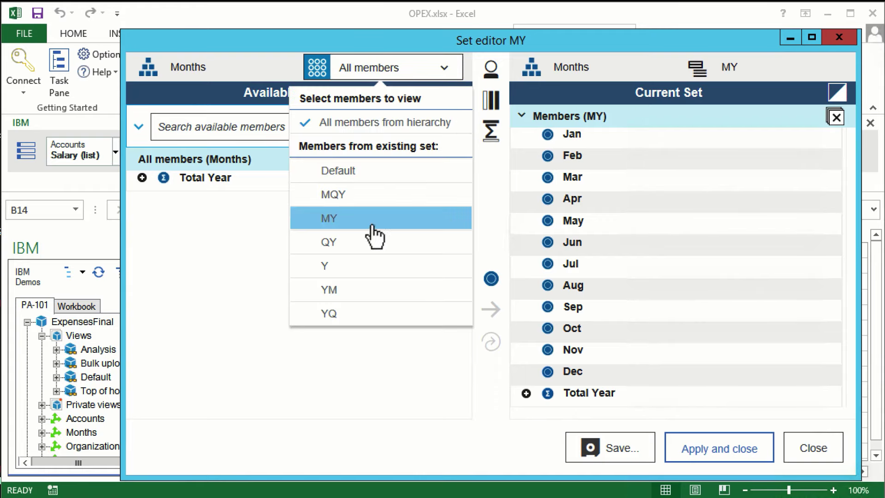
left_click(366, 241)
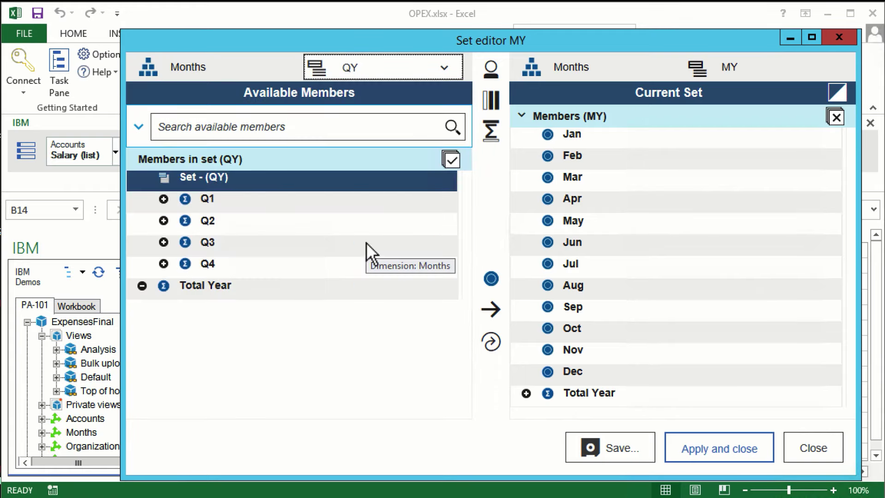
left_click(490, 342)
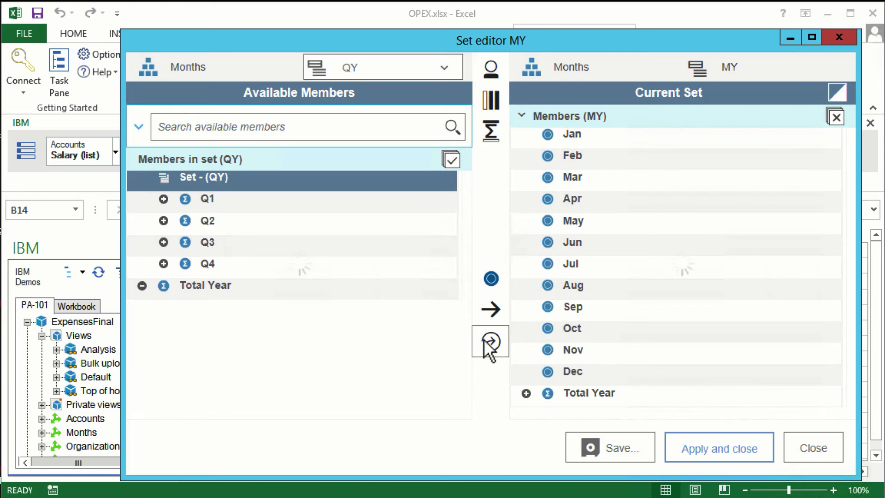
left_click(702, 449)
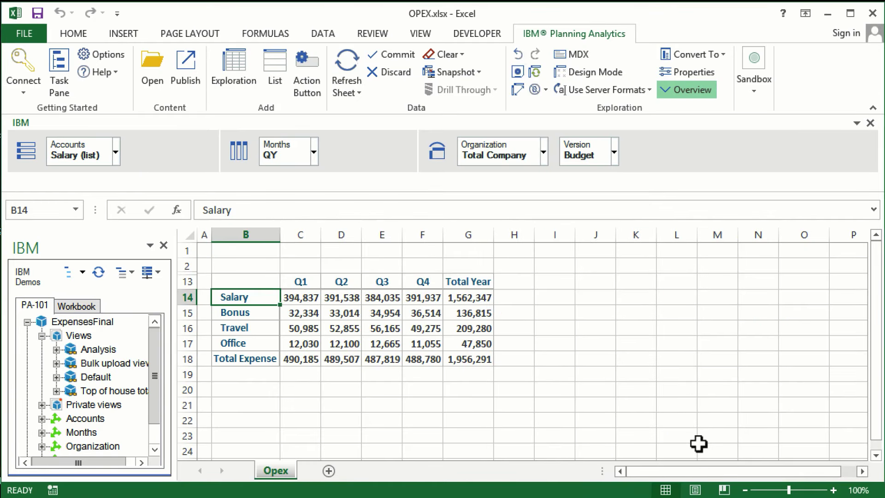
Save the quarterly exploration as a view named Data Entry
left_click(534, 90)
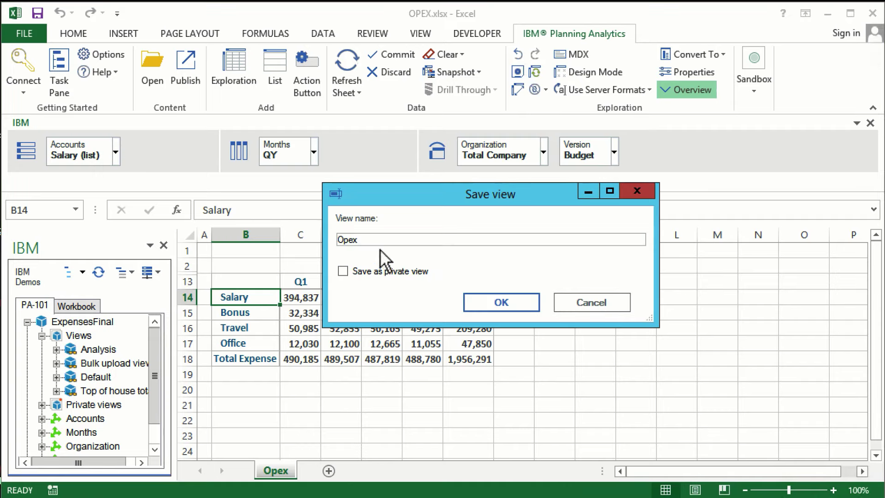
double_click(332, 238)
type("Data Entry")
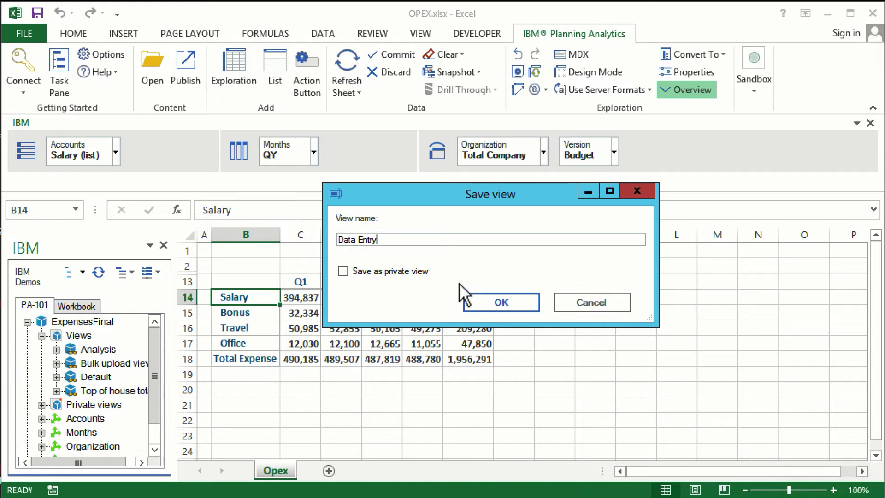
left_click(474, 300)
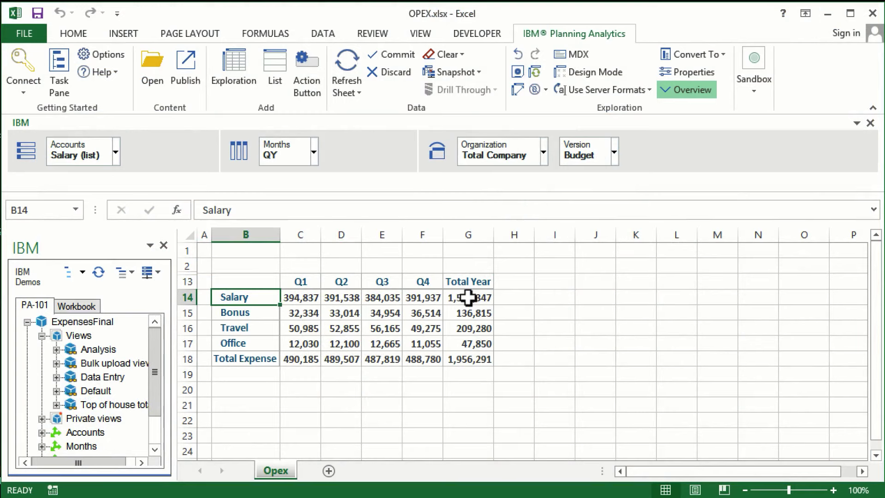
Convert the exploration to a Custom Report on this sheet
left_click(717, 54)
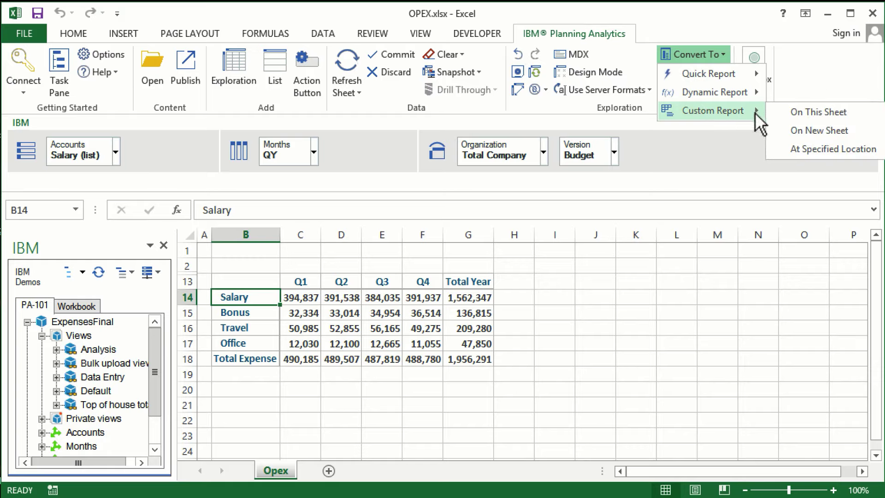
left_click(776, 112)
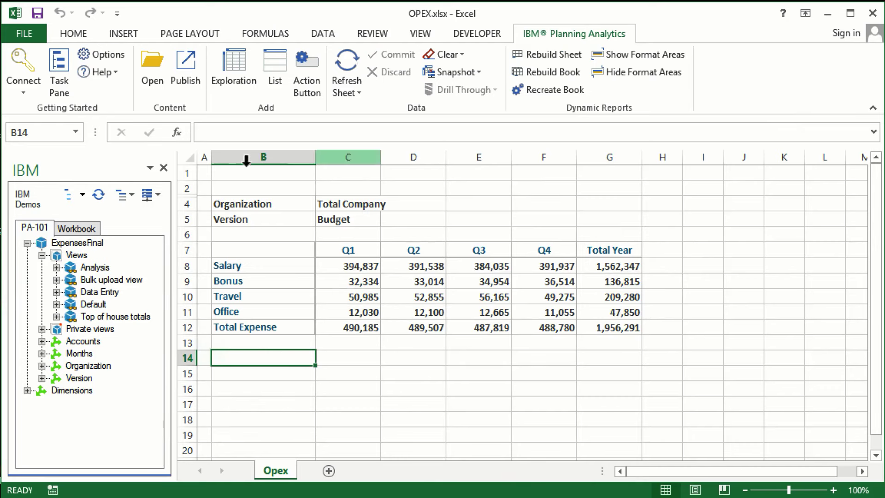
Remove all borders from the entire Opex sheet and set its font size to 14
left_click(190, 157)
left_click(74, 34)
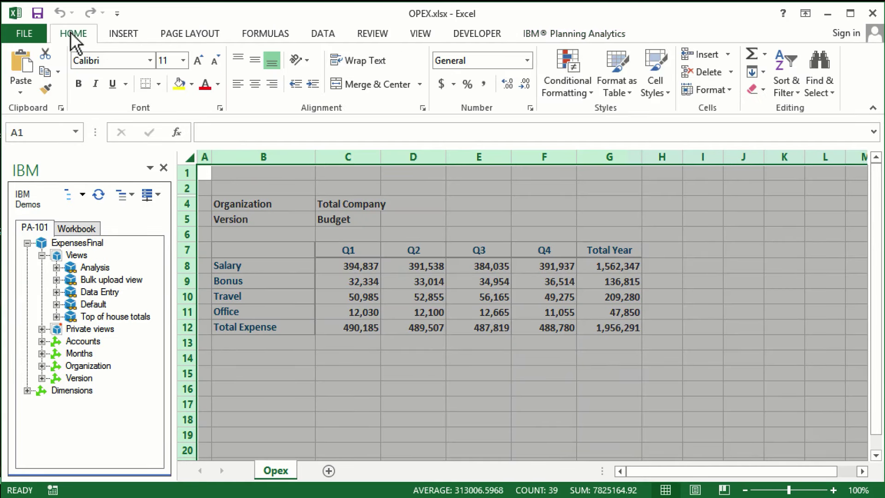
left_click(159, 85)
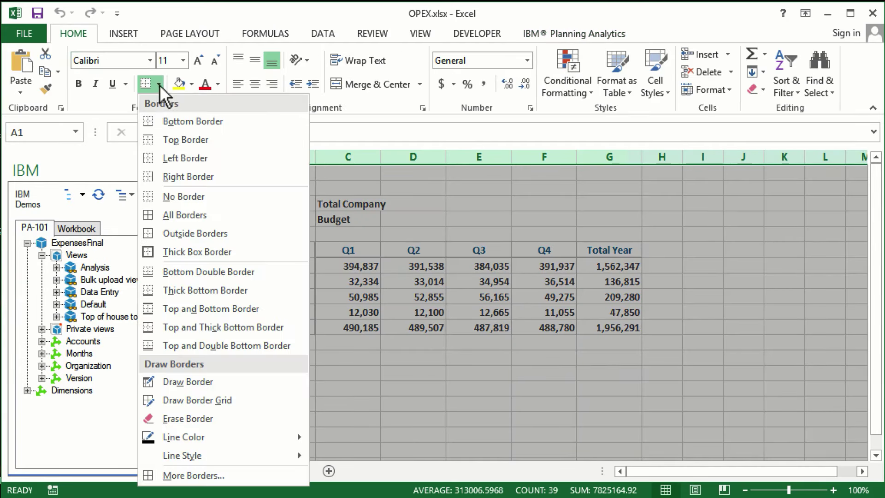
left_click(168, 193)
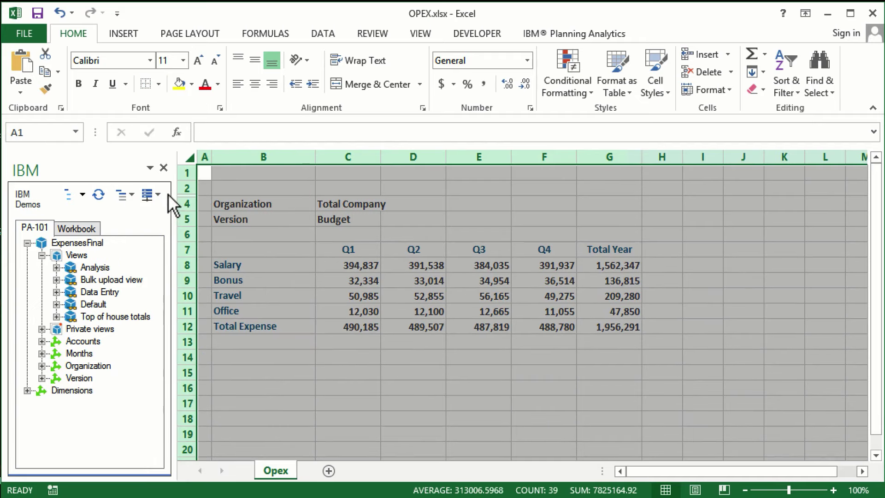
left_click(183, 60)
left_click(168, 151)
Apply a thick bottom border to the period headings Q1 through Total Year in C7:G7
left_click_drag(341, 271, 613, 273)
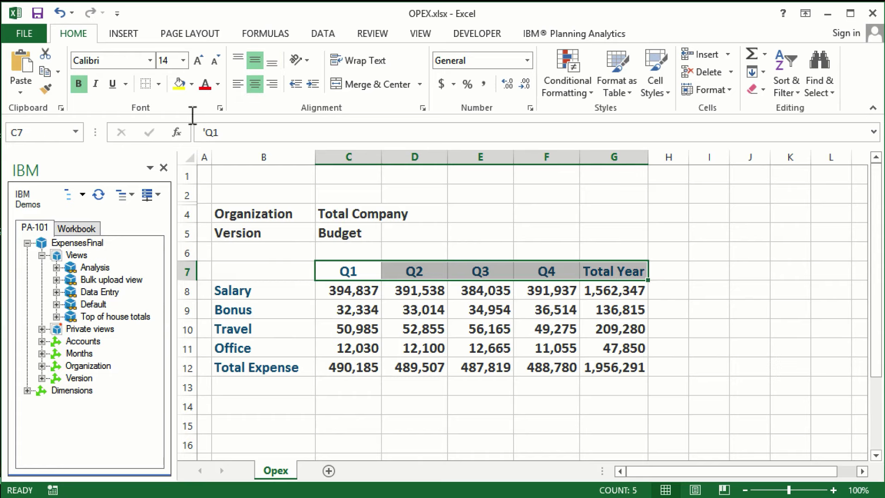
left_click(159, 85)
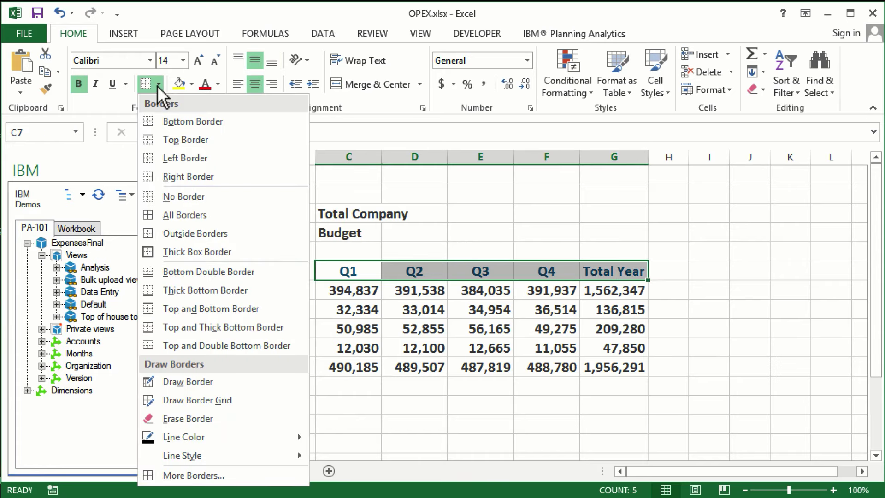
left_click(178, 291)
Add border lines above and below the Total Expense values in C12:G12
left_click_drag(328, 367, 597, 367)
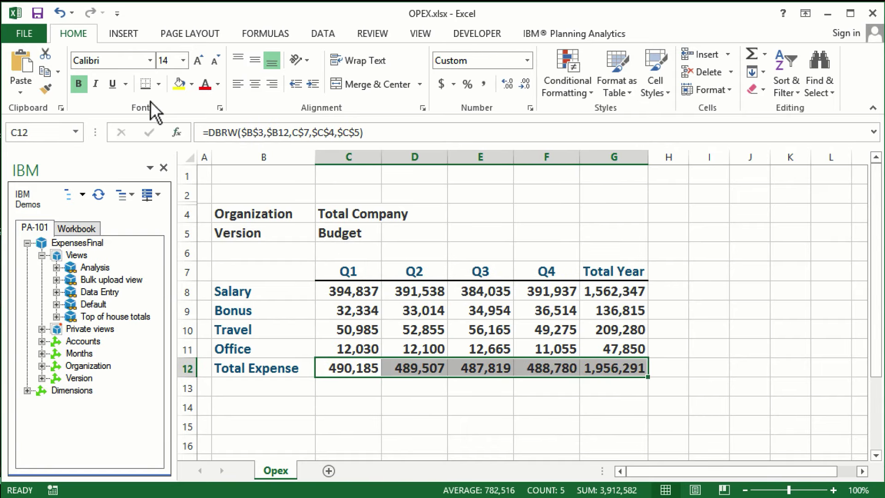
left_click(158, 85)
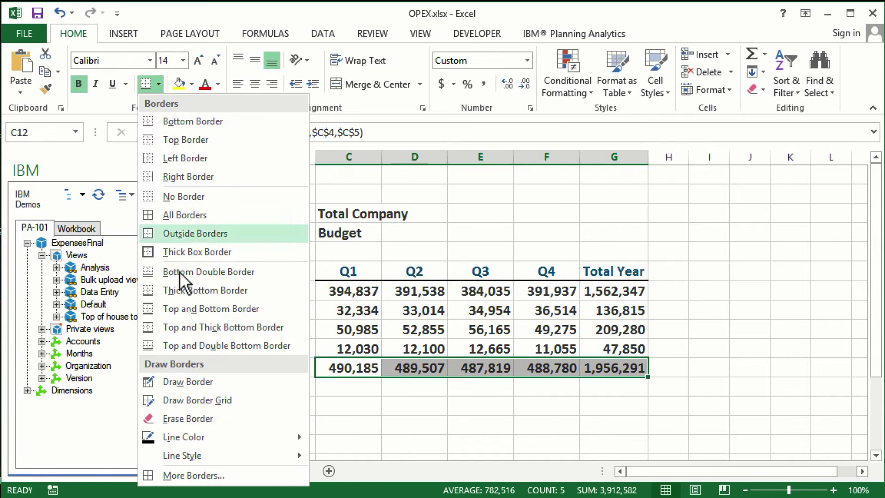
left_click(159, 233)
Widen column B slightly and hide the sheet's gridlines
left_click_drag(316, 157, 320, 156)
left_click(410, 32)
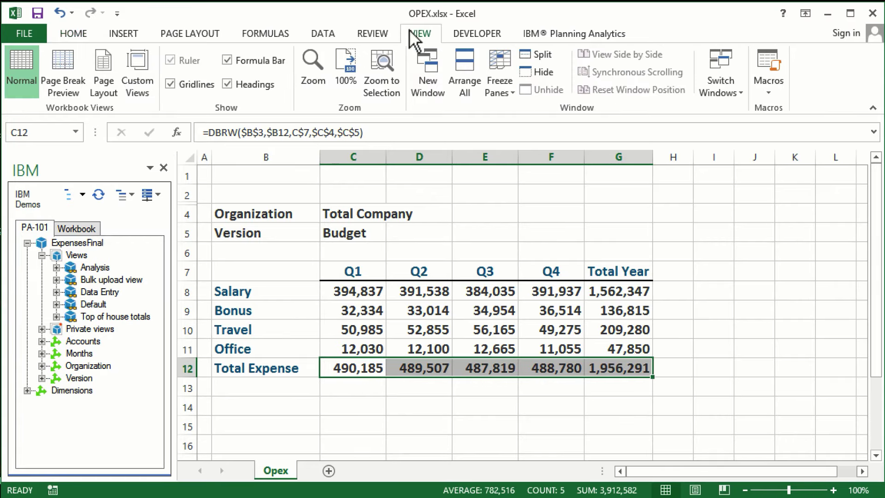
left_click(170, 84)
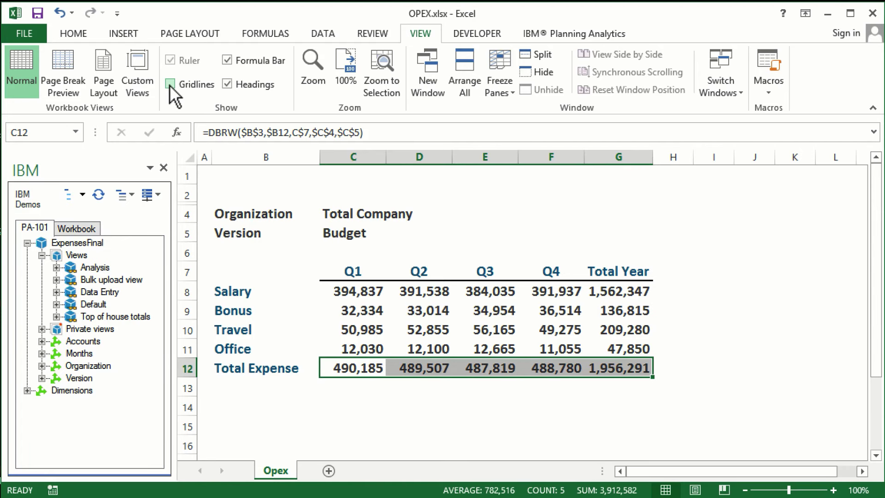
Publish the workbook as OPEX.xlsx to the Templates folder on the PA-101 server
left_click(538, 35)
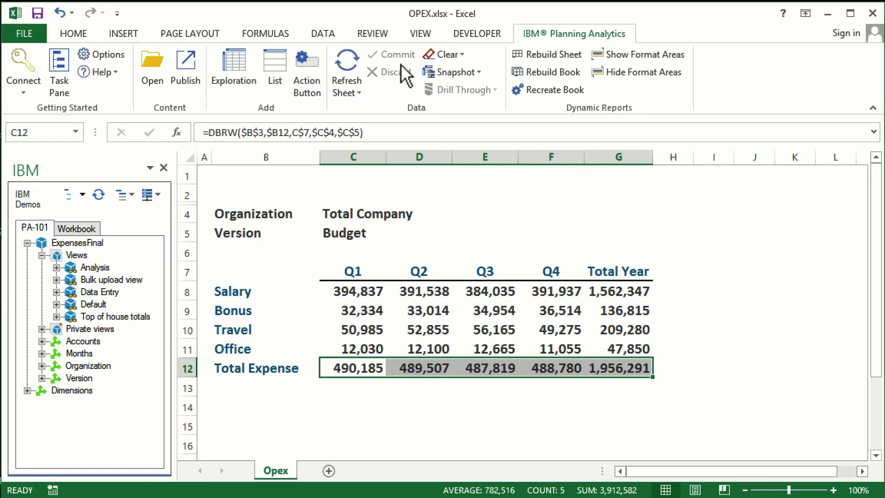
left_click(187, 71)
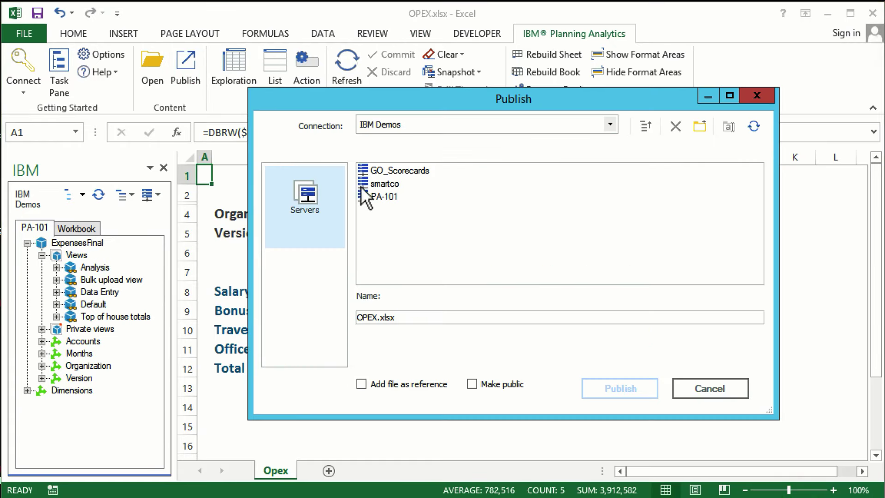
double_click(376, 197)
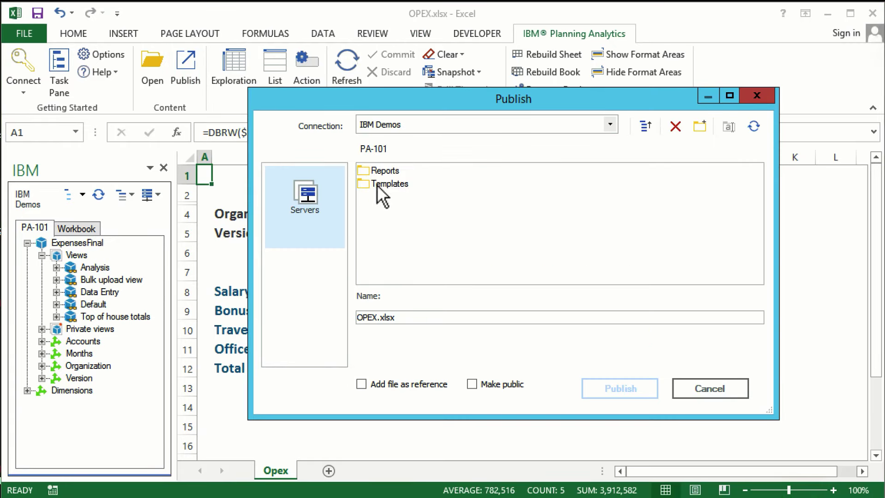
double_click(378, 187)
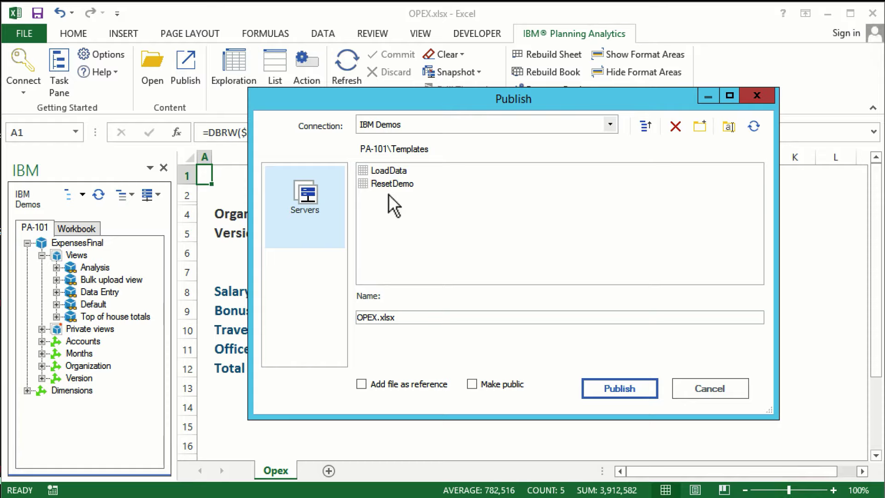
left_click(604, 390)
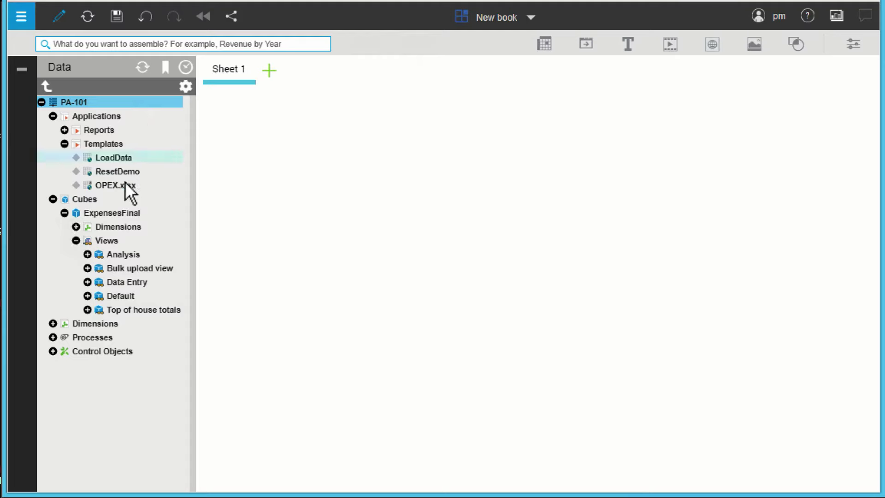
In Planning Analytics Workspace, place OPEX.xlsx and the Data Entry view side by side on Sheet 1 and collapse the data tree
left_click_drag(124, 183, 214, 132)
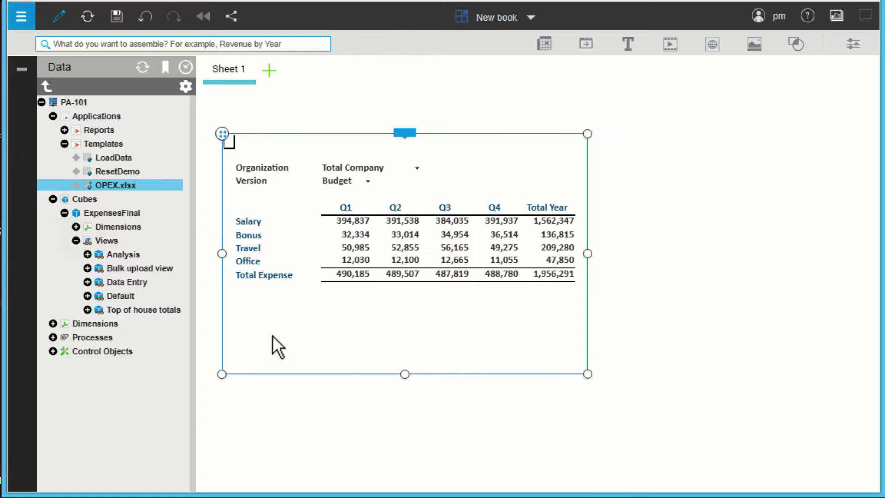
left_click_drag(143, 281, 597, 130)
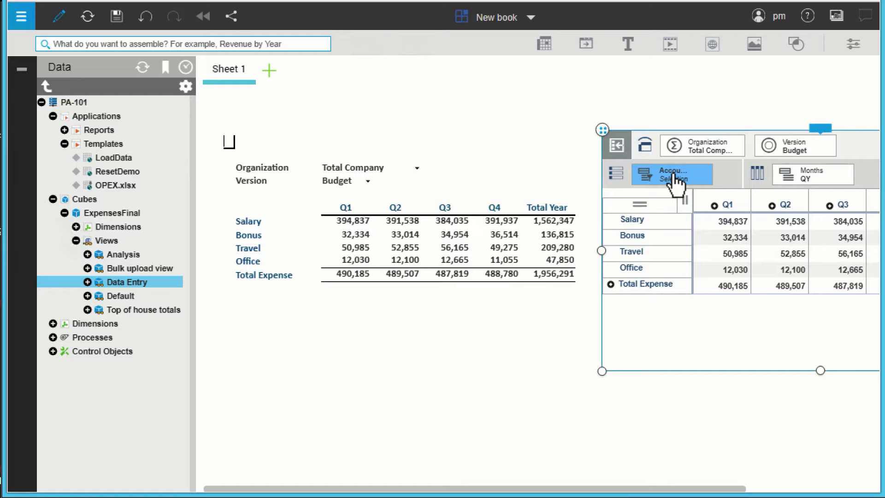
left_click(20, 69)
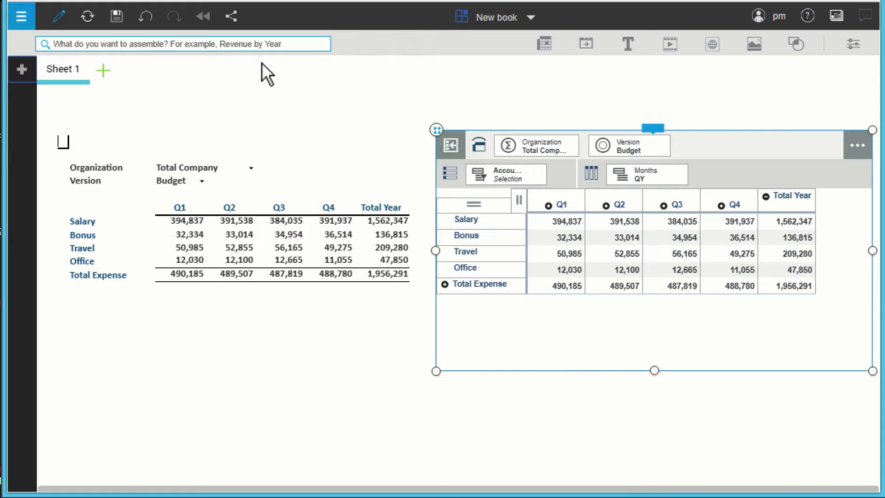
Swap the rows and columns of the Data Entry view and change its visualization to Stack Bar
mouse_move(653, 129)
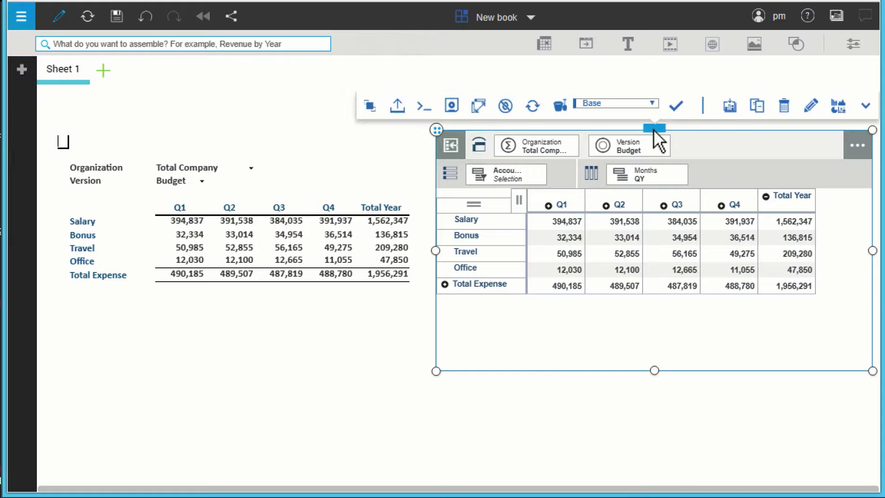
left_click(480, 107)
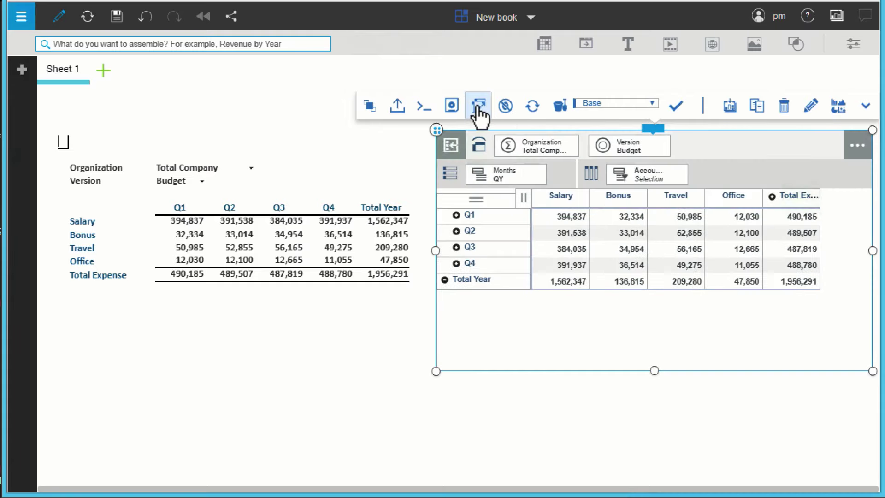
left_click(838, 106)
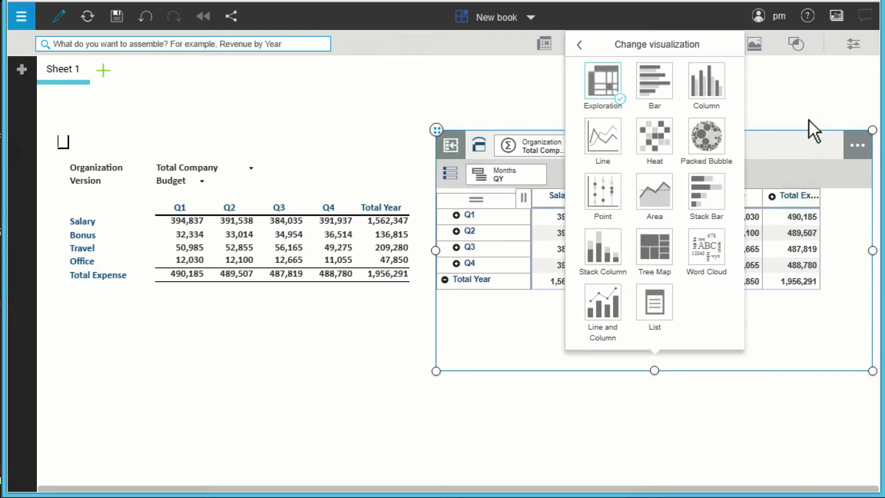
left_click(715, 187)
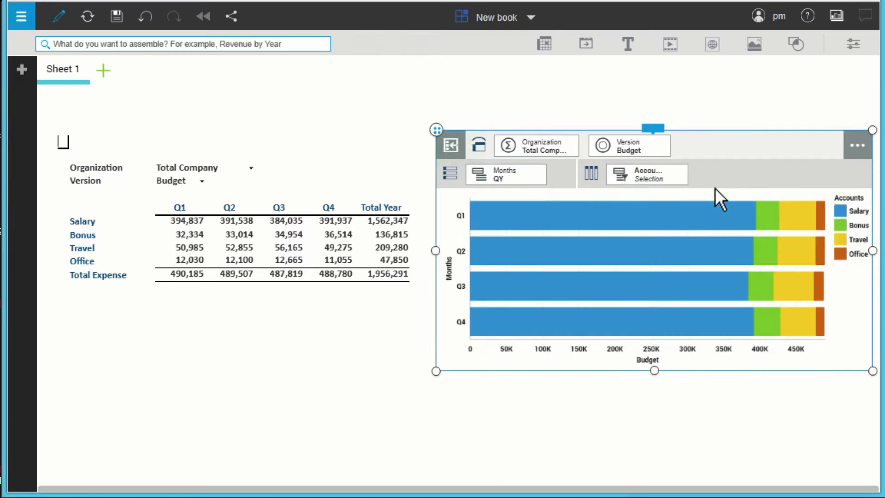
Place a standalone Organization selector on the sheet above the report and chart, and hide the chart's dimension tiles
left_click_drag(530, 146, 344, 96)
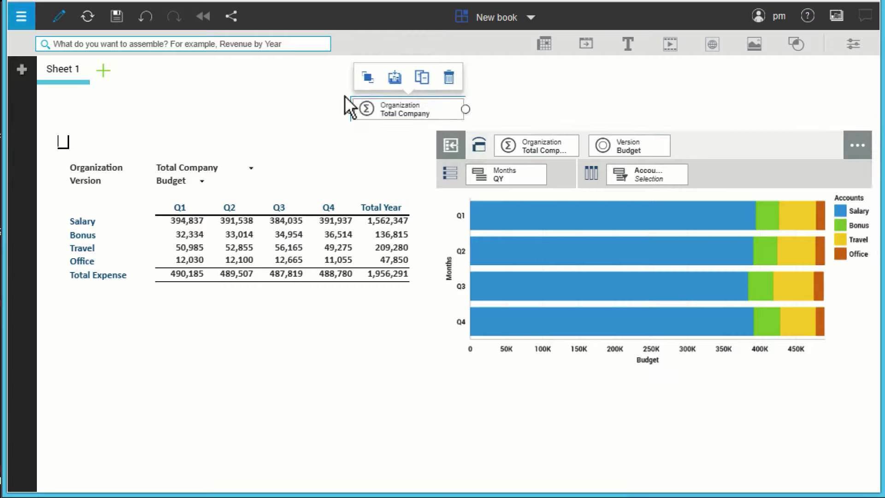
left_click(732, 143)
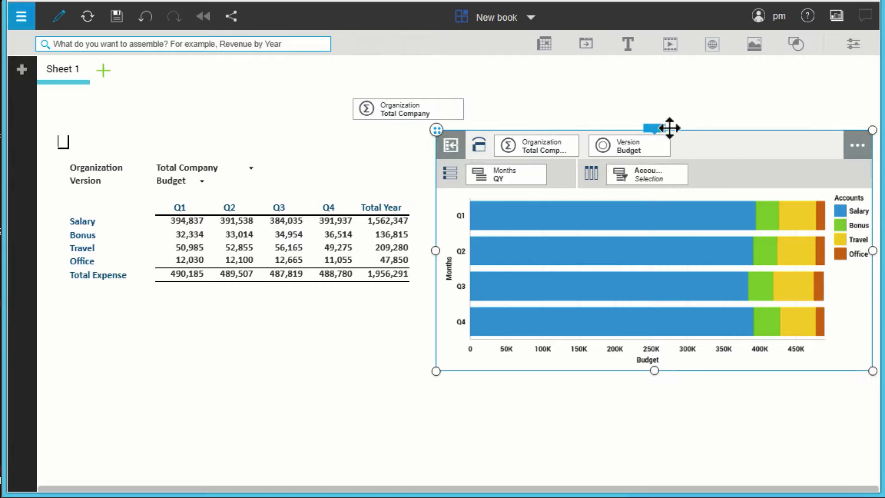
left_click(864, 108)
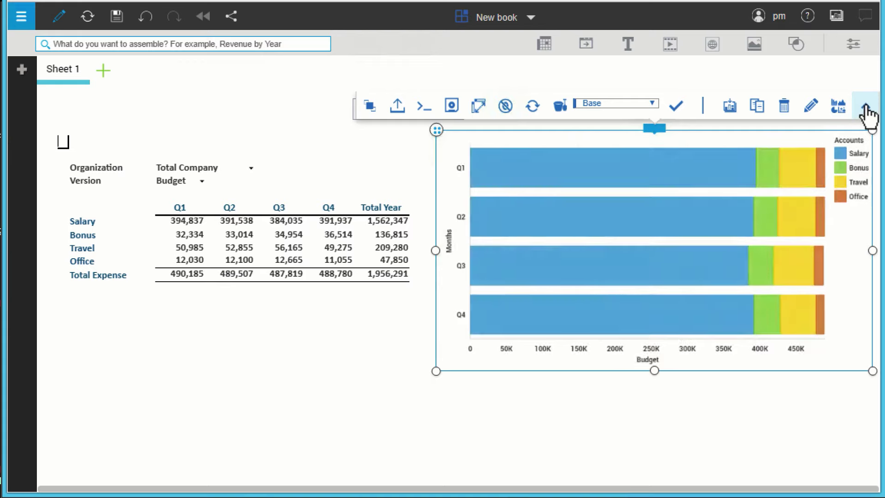
Set the Organization selector to West and turn on Synchronize dimensions for both the OPEX report and the stacked bar chart
left_click(404, 115)
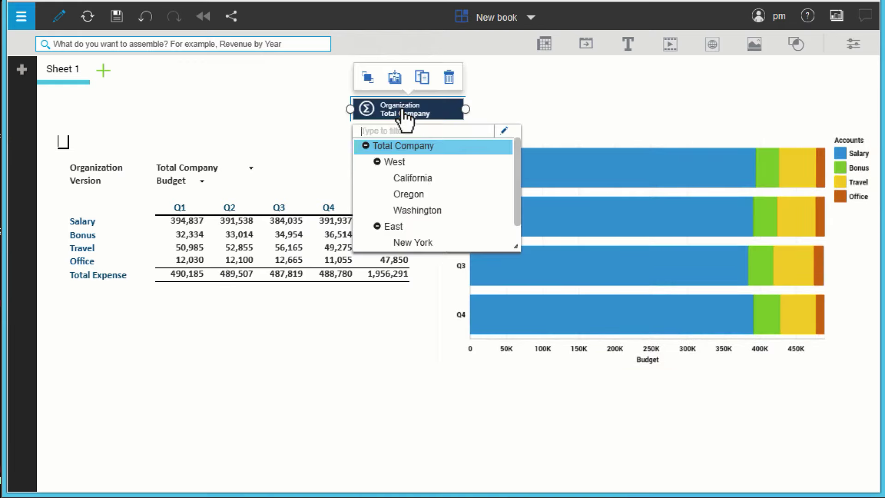
left_click(391, 162)
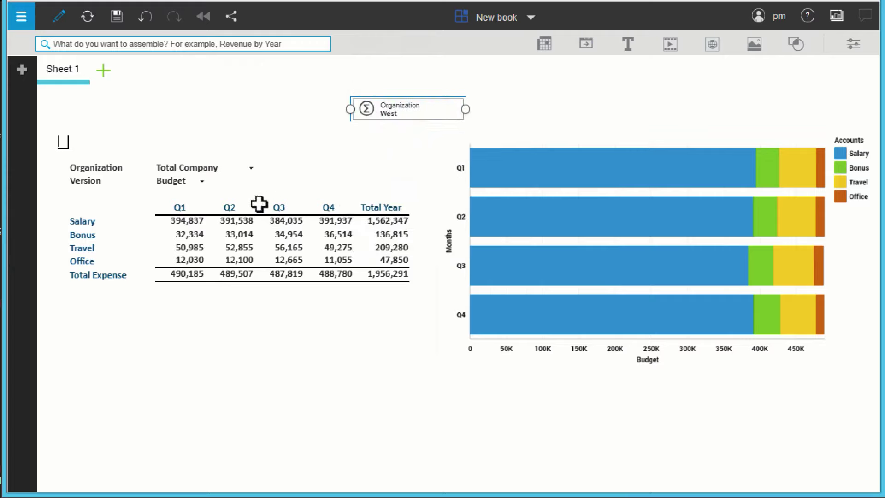
left_click(189, 220)
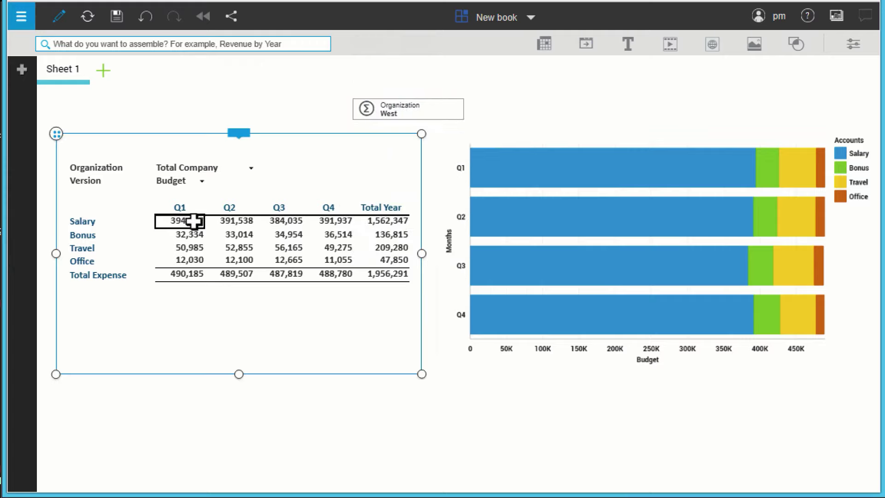
left_click(853, 45)
left_click(822, 125)
left_click(727, 121)
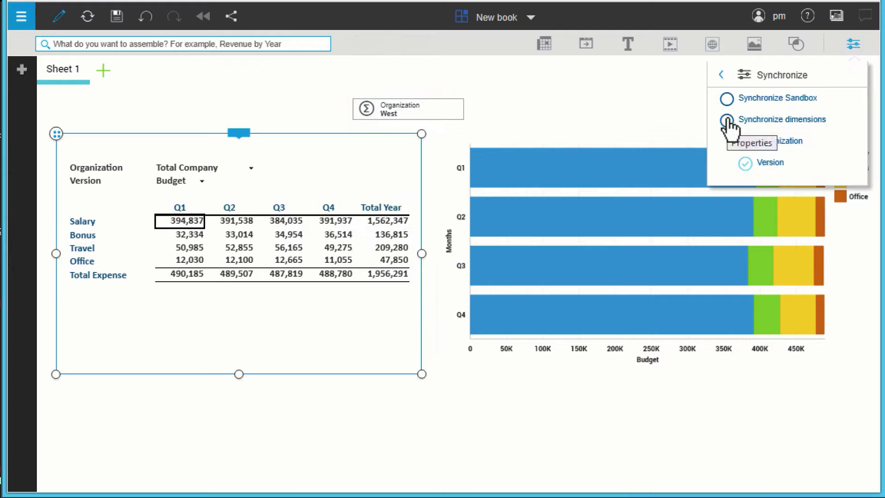
left_click(680, 132)
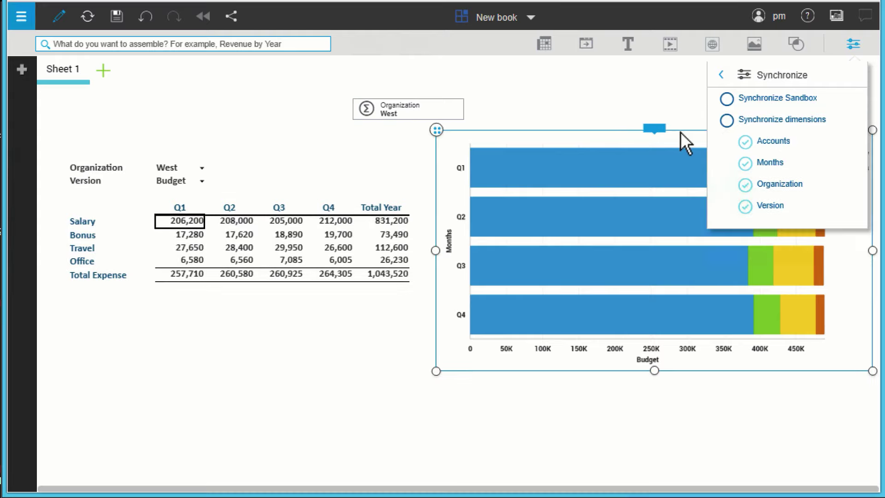
left_click(727, 122)
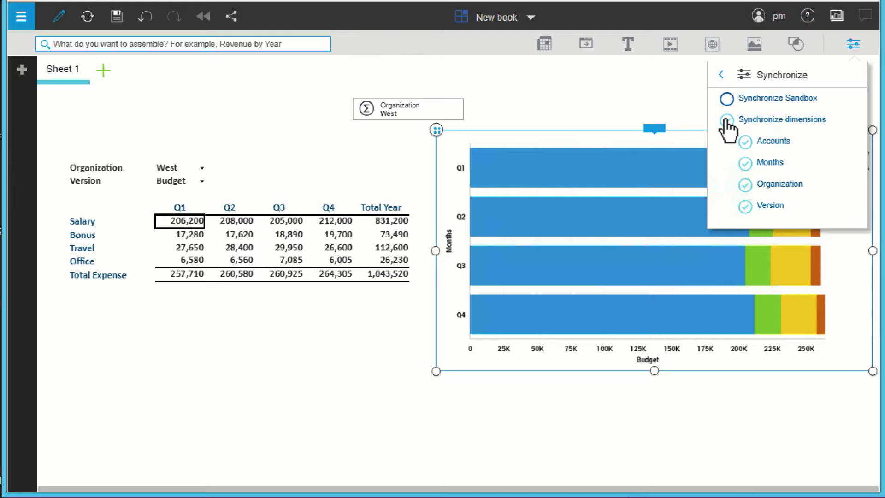
left_click(853, 44)
Switch the standalone Organization selector to Total Company and from there to East
left_click(411, 115)
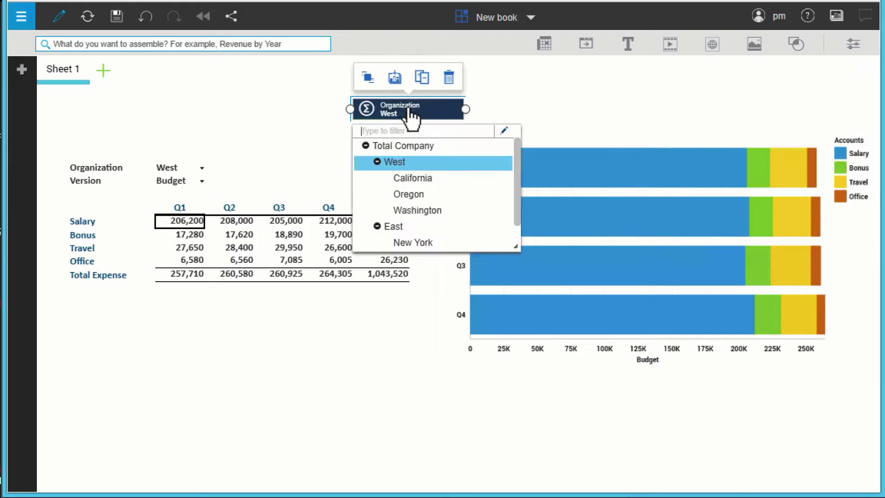
left_click(408, 147)
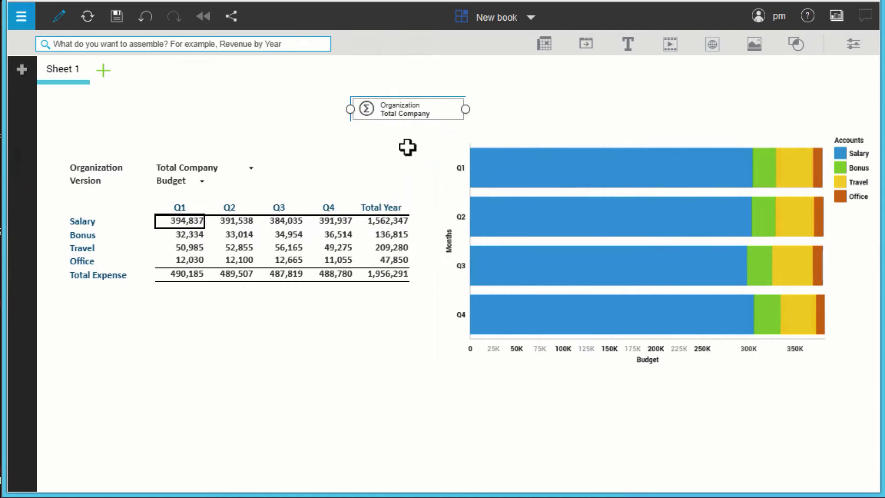
left_click(406, 114)
left_click(393, 226)
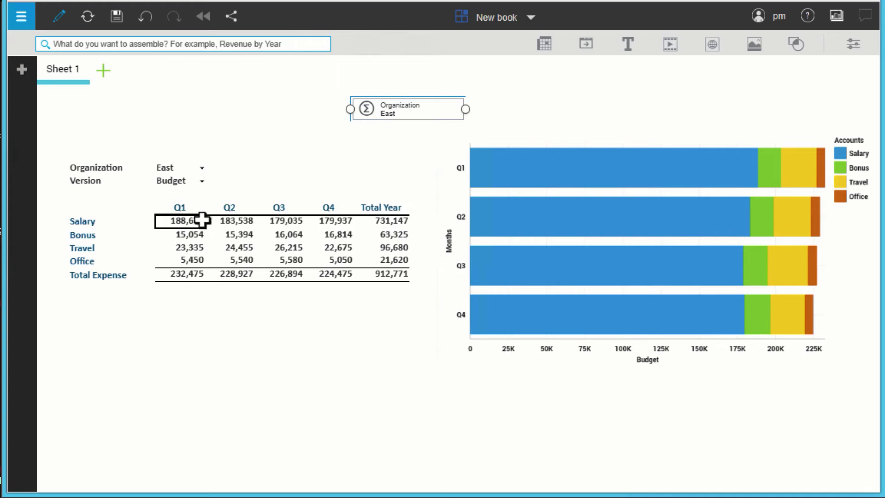
Export the OPEX.xlsx report with Opex:Organization as the title dimension and Autofit row height enabled
left_click(190, 219)
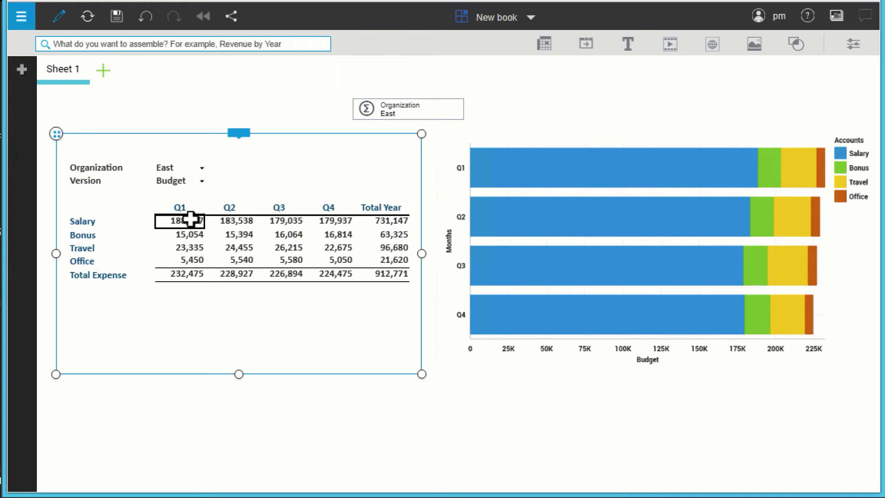
left_click(241, 133)
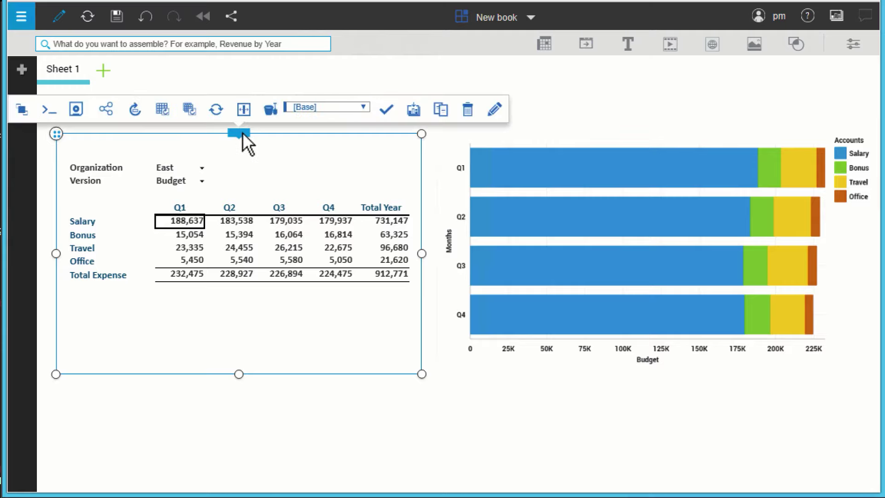
left_click(106, 109)
left_click(134, 158)
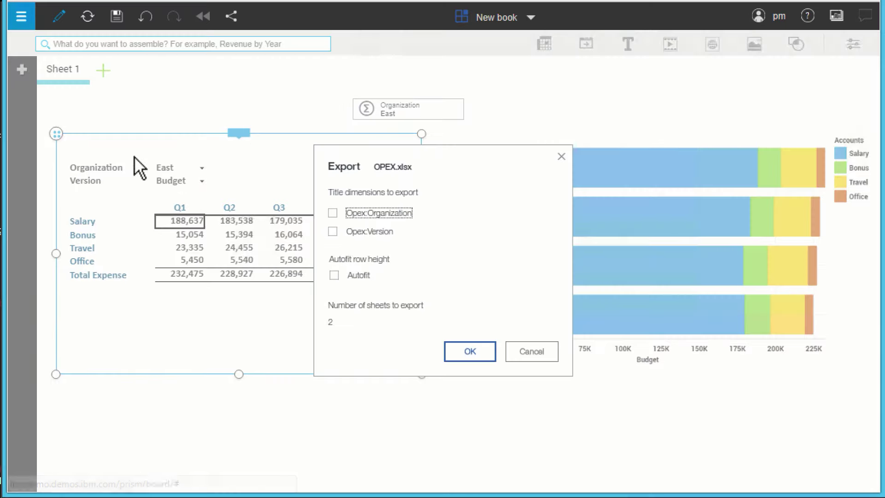
left_click(333, 212)
left_click(336, 273)
left_click(471, 353)
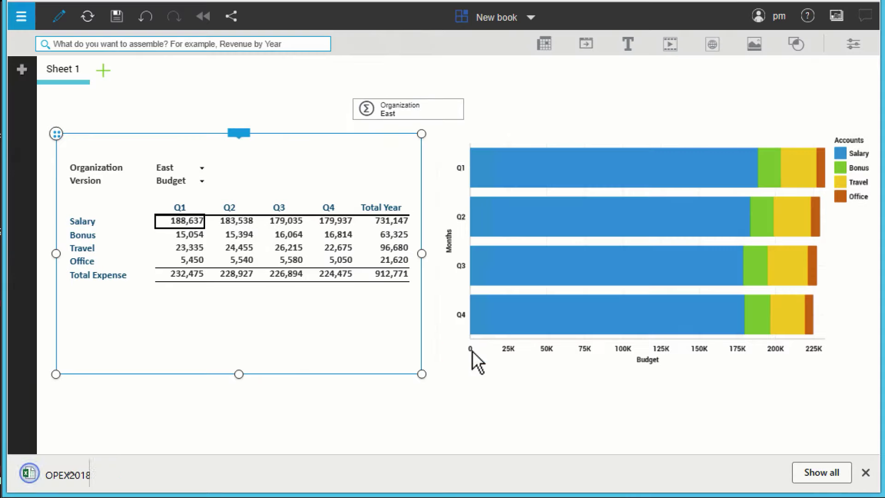
Open the exported OPEX workbook in Excel and enable editing
left_click(121, 466)
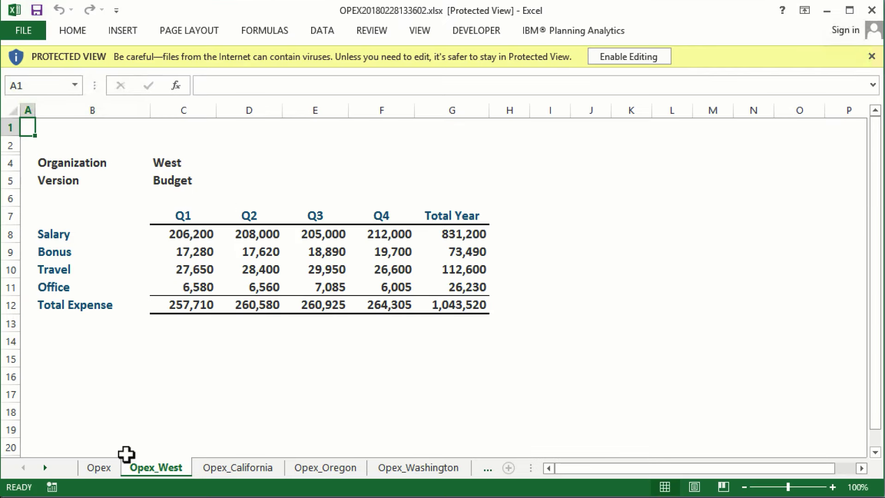
left_click(630, 56)
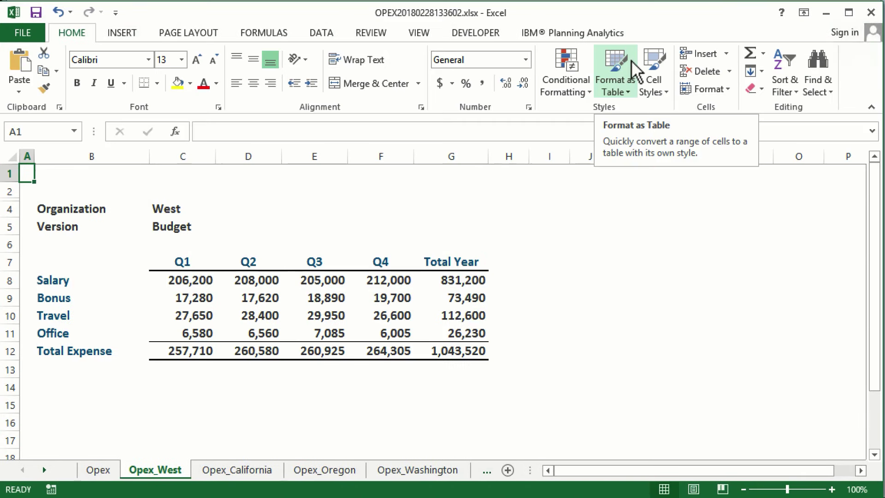
Review the Opex_California, Opex_Oregon and Opex sheets and inspect the formula in cell C8 of Opex
left_click(246, 475)
left_click(316, 471)
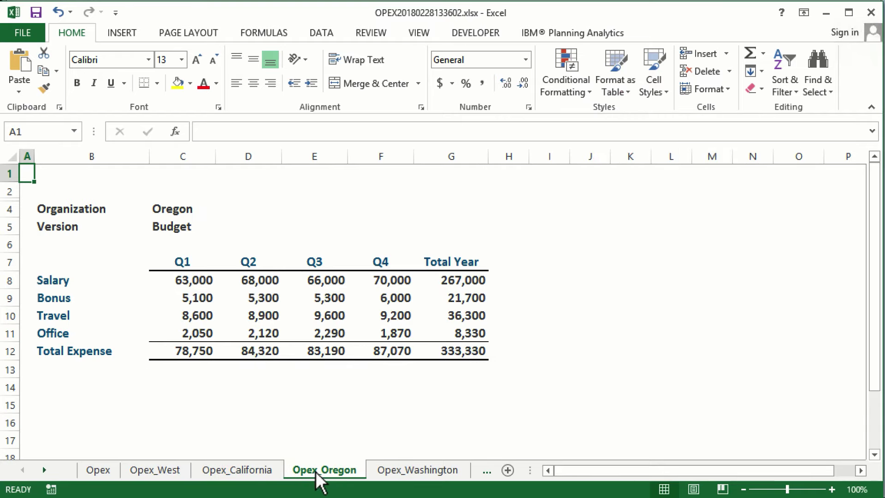
left_click(101, 471)
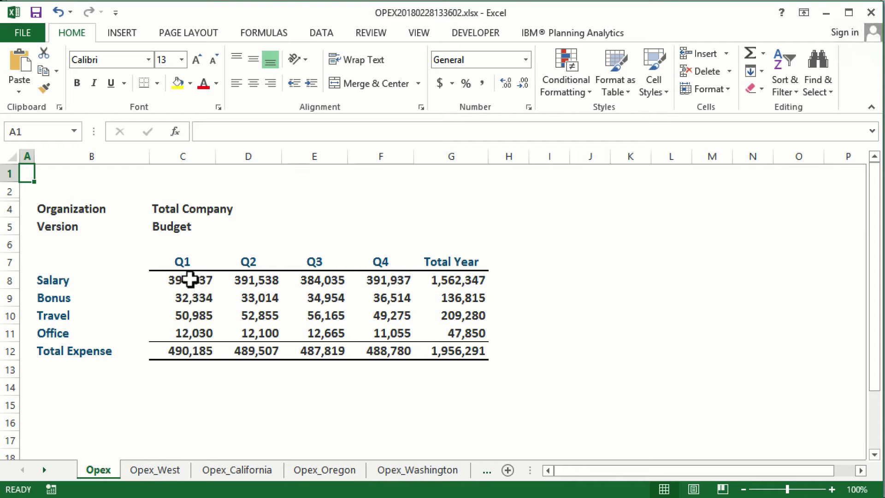
left_click(190, 279)
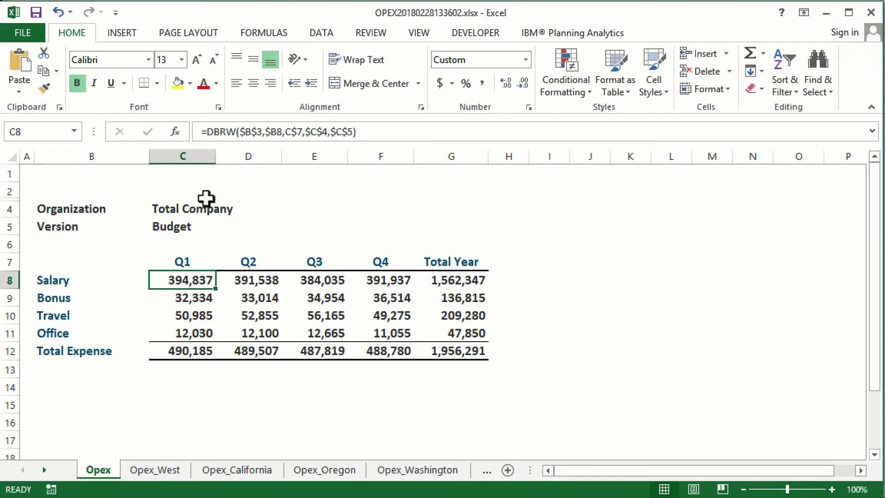
left_click(240, 133)
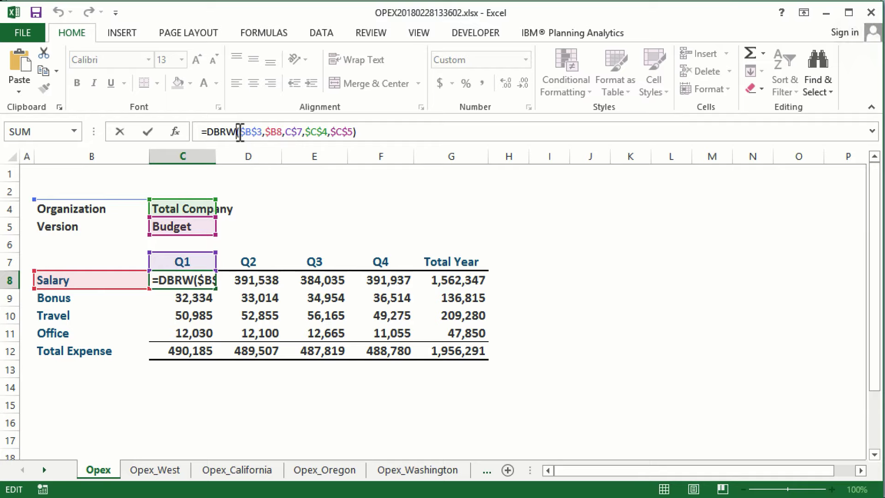